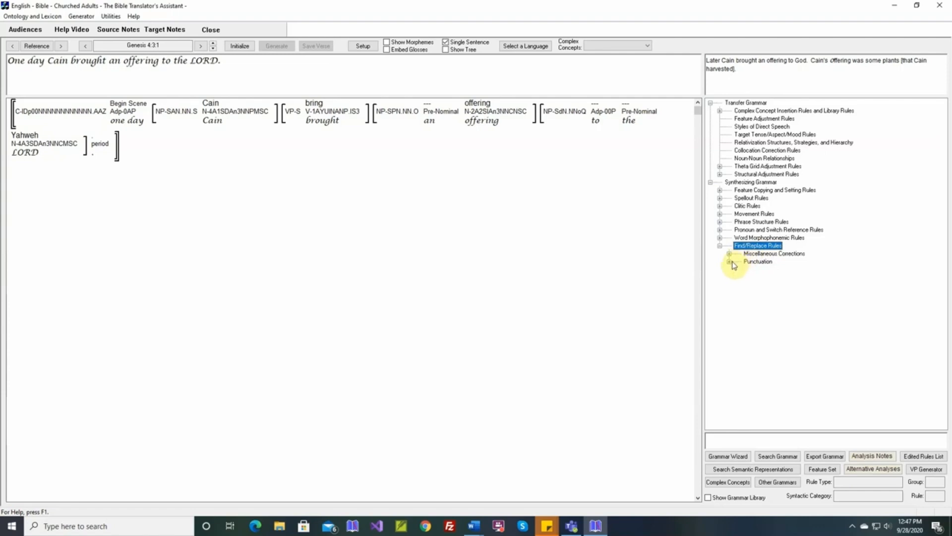
- Open the first find/replace rule in the Punctuation group and examine its input and output strings
{"action": "left_click", "coordinate": [729, 261]}
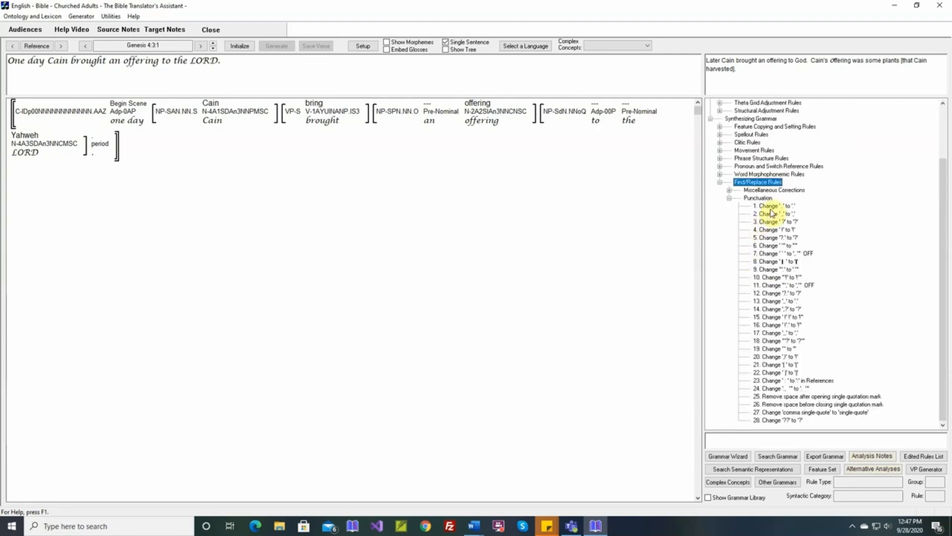
{"action": "double_click", "coordinate": [769, 207]}
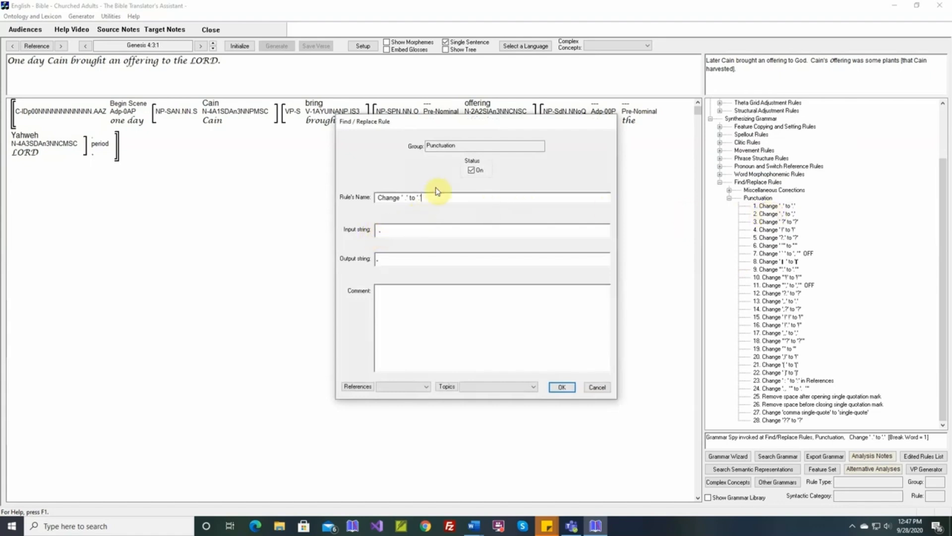
{"action": "left_click", "coordinate": [377, 231]}
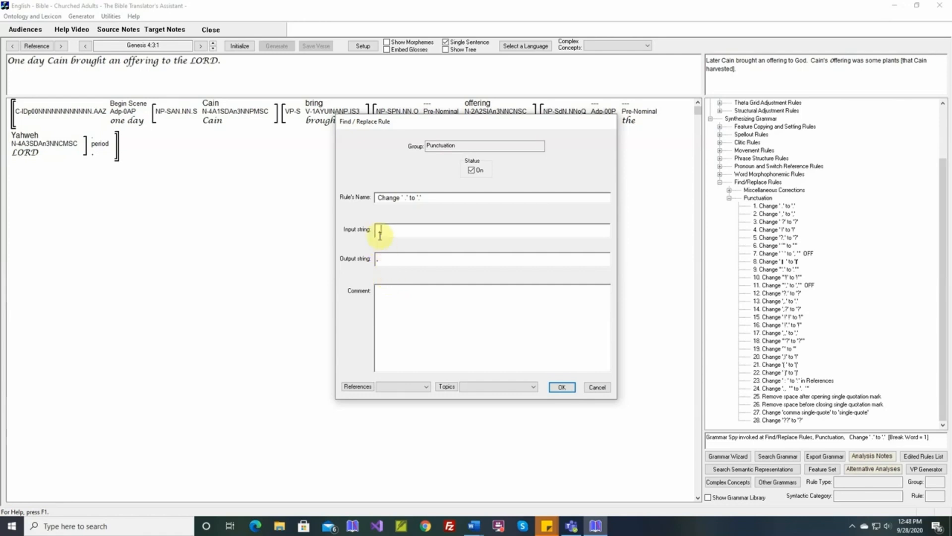
{"action": "type", "text": "."}
{"action": "left_click", "coordinate": [380, 262]}
{"action": "key", "text": "BackSpace"}
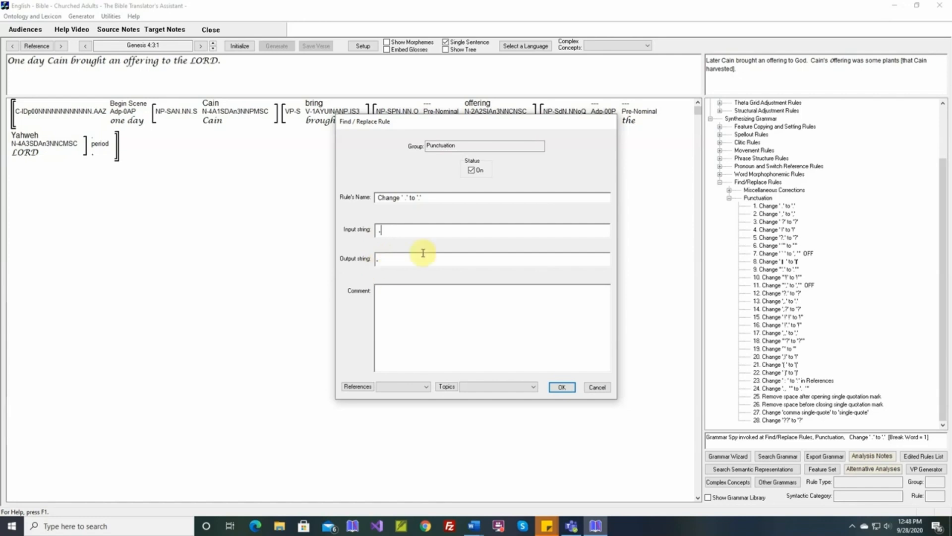
- Turn off the first Punctuation rule, save it, and regenerate the text of Genesis 4:3
{"action": "left_click", "coordinate": [472, 172]}
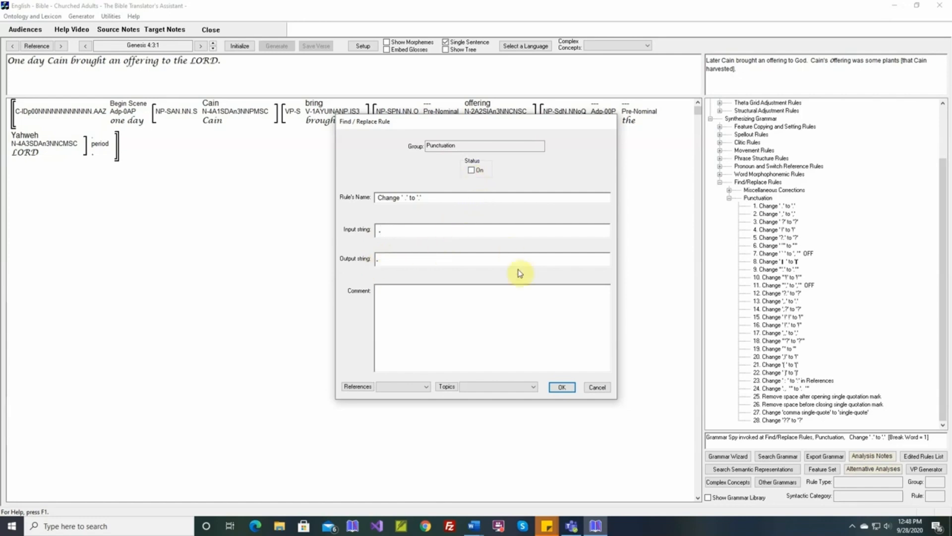
{"action": "left_click", "coordinate": [562, 387]}
{"action": "left_click", "coordinate": [239, 46]}
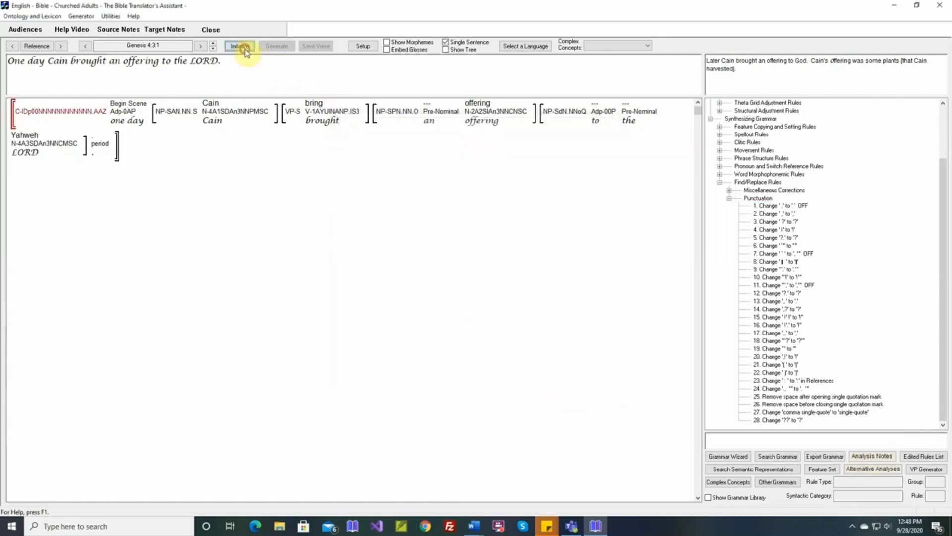
{"action": "left_click", "coordinate": [277, 46]}
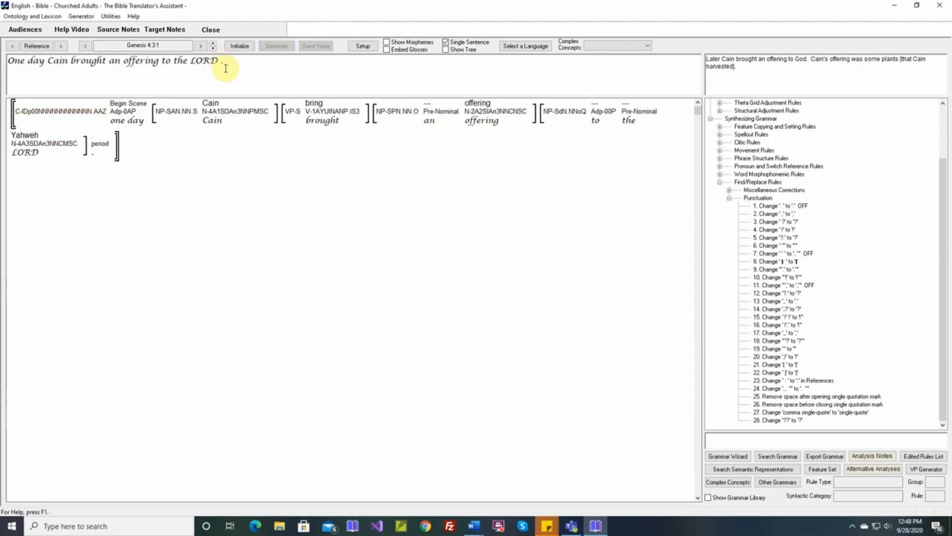
- Turn the first Punctuation rule back on and regenerate the Genesis 4:3 text
{"action": "double_click", "coordinate": [771, 207]}
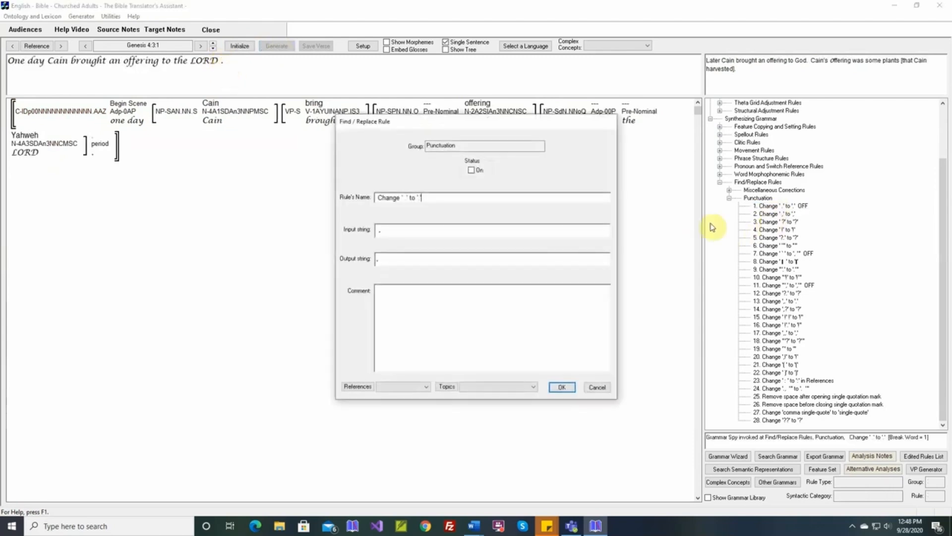
{"action": "left_click", "coordinate": [471, 171]}
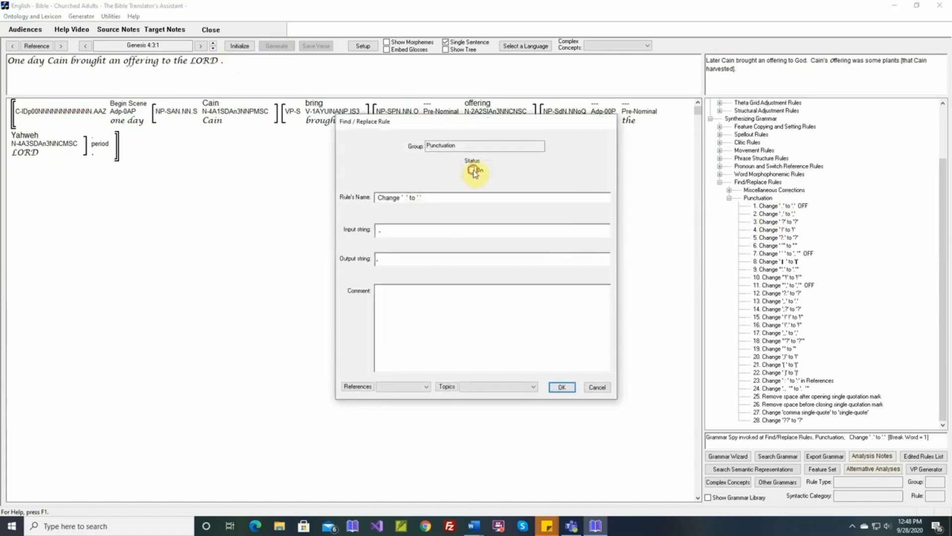
{"action": "left_click", "coordinate": [562, 386]}
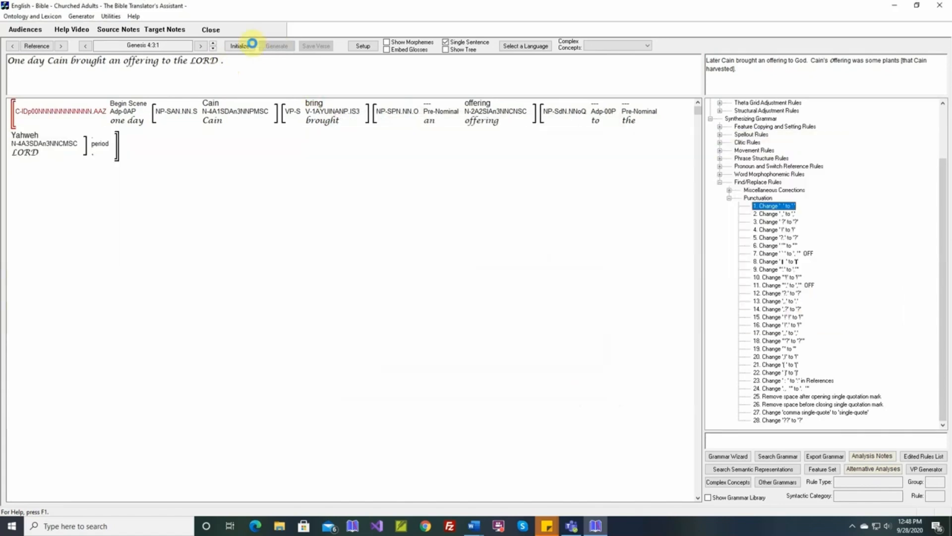
{"action": "left_click", "coordinate": [251, 45]}
{"action": "left_click", "coordinate": [277, 45]}
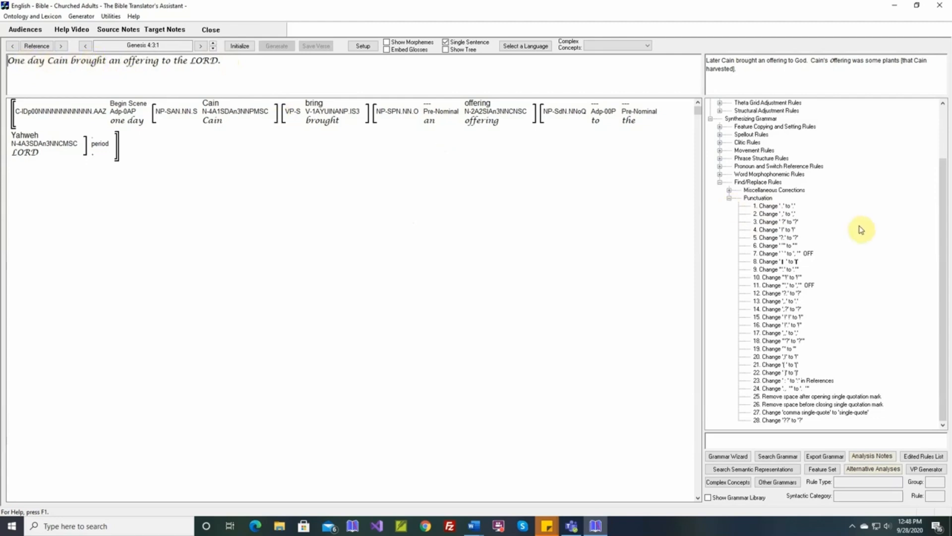
- Review the first Punctuation rule and the Miscellaneous Corrections rules that contract 'I will' and 'did not', leaving them unedited
{"action": "double_click", "coordinate": [771, 208]}
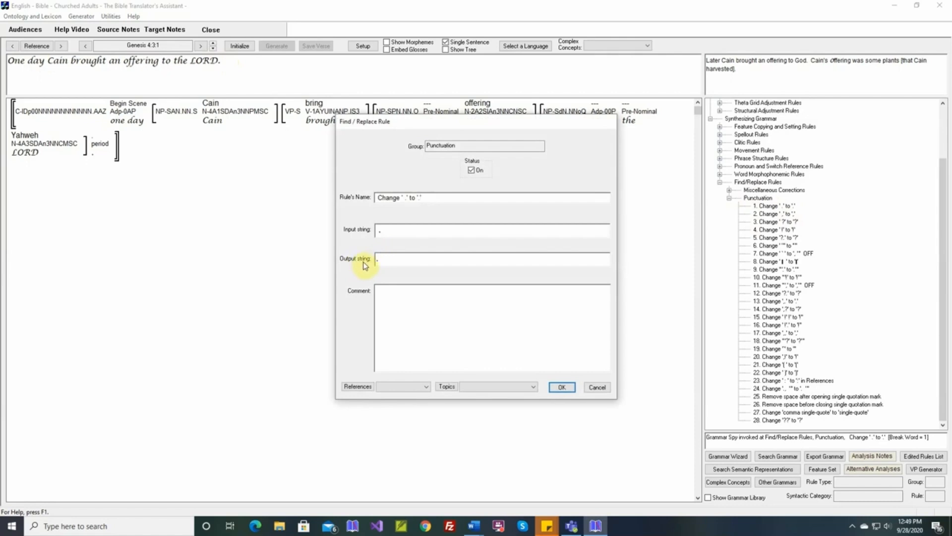
{"action": "left_click", "coordinate": [598, 387]}
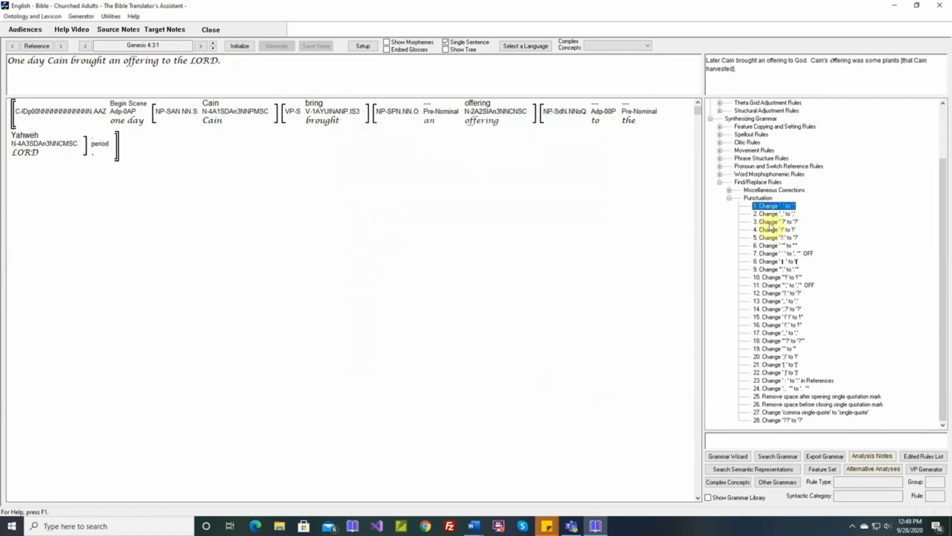
{"action": "left_click", "coordinate": [729, 198]}
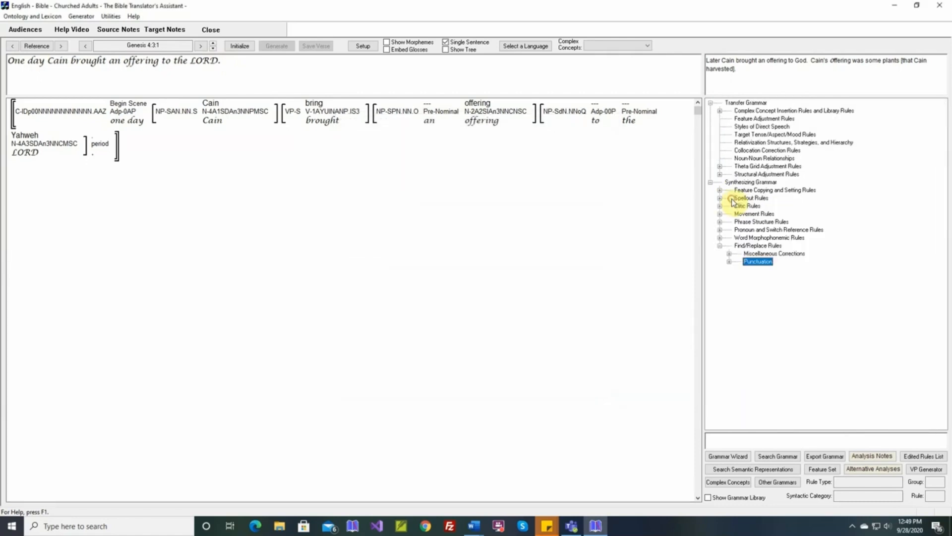
{"action": "left_click", "coordinate": [729, 253]}
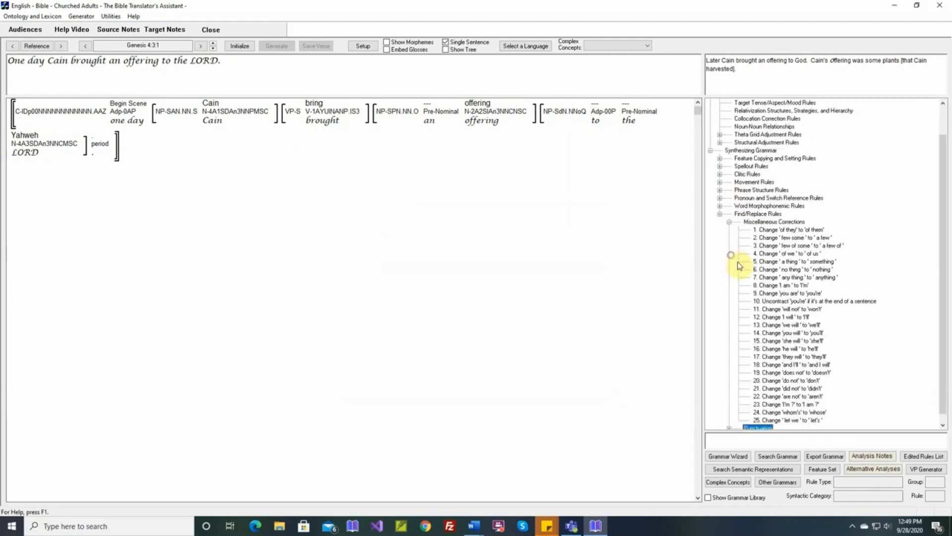
{"action": "double_click", "coordinate": [792, 318]}
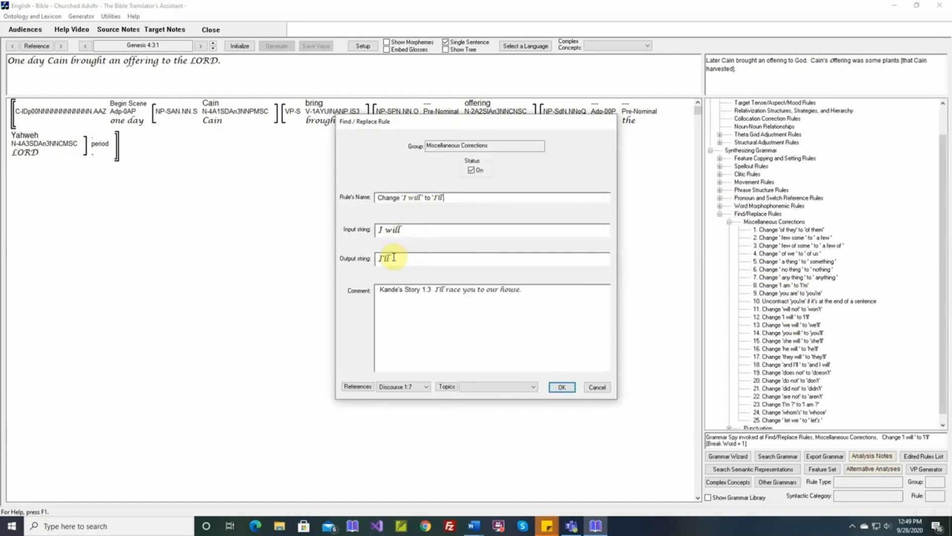
{"action": "left_click", "coordinate": [605, 390]}
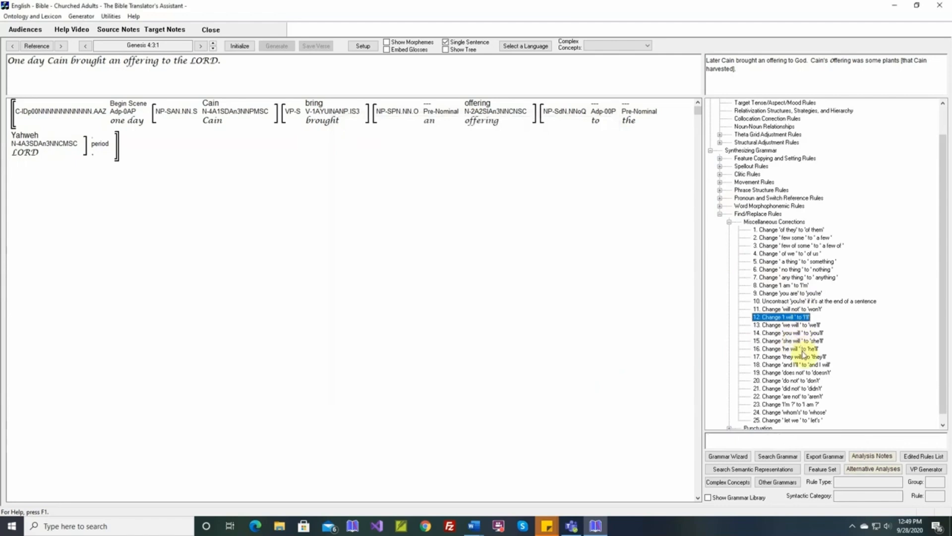
{"action": "double_click", "coordinate": [793, 389]}
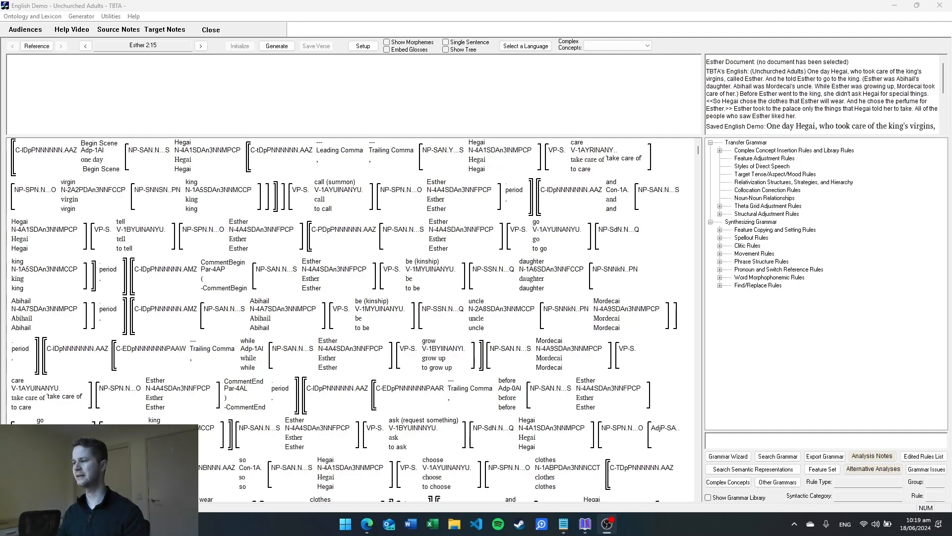
- Create a new find/replace rule in the Punctuation group with rule type Punctuation and the name "Punctuation"
{"action": "left_click", "coordinate": [721, 285]}
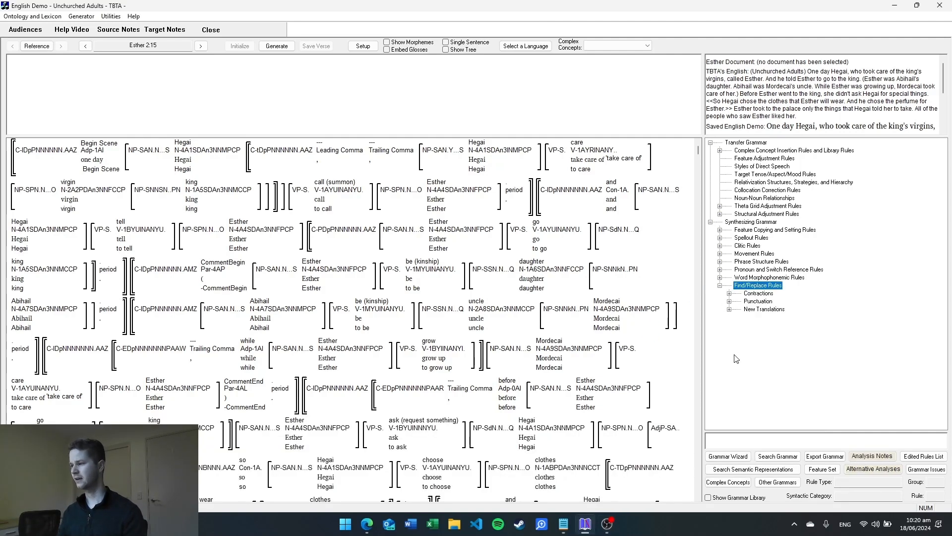
{"action": "left_click", "coordinate": [729, 301]}
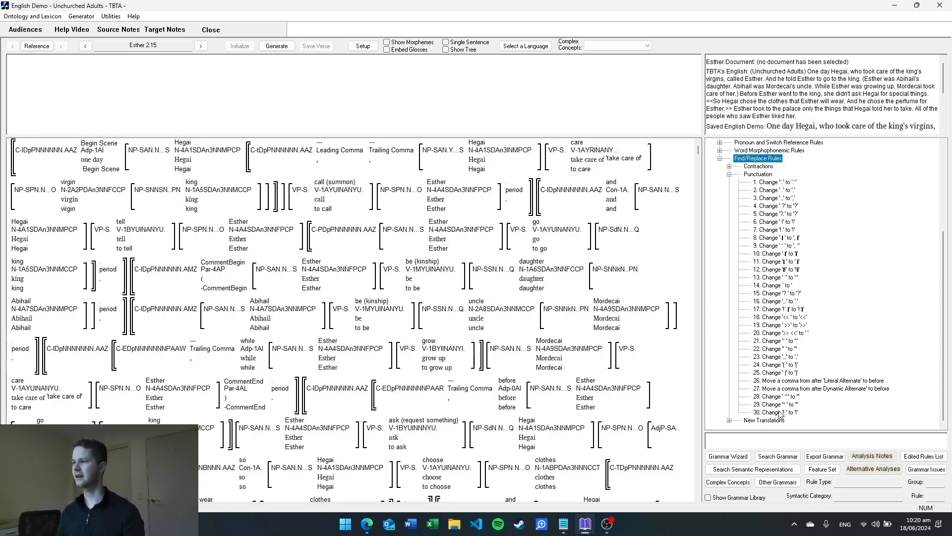
{"action": "left_click", "coordinate": [758, 175]}
{"action": "double_click", "coordinate": [758, 174]}
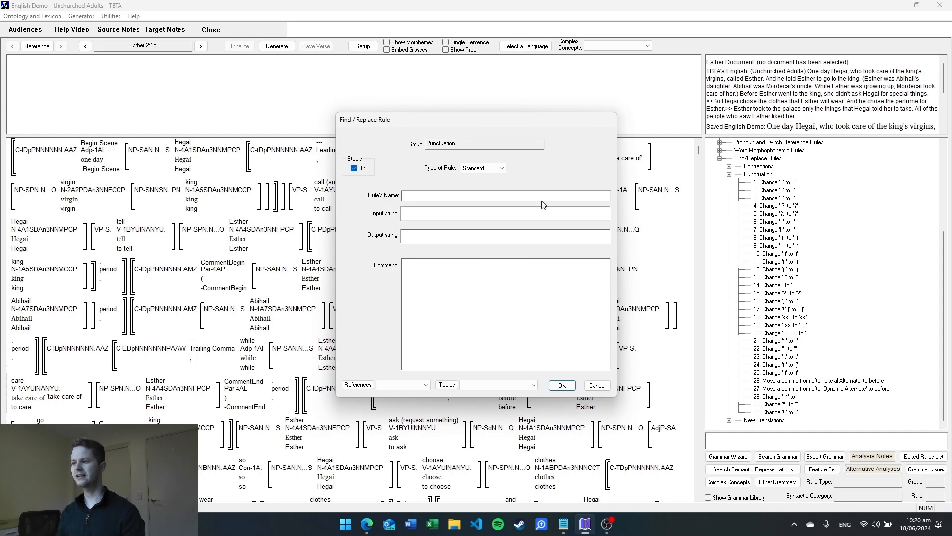
{"action": "left_click", "coordinate": [502, 169]}
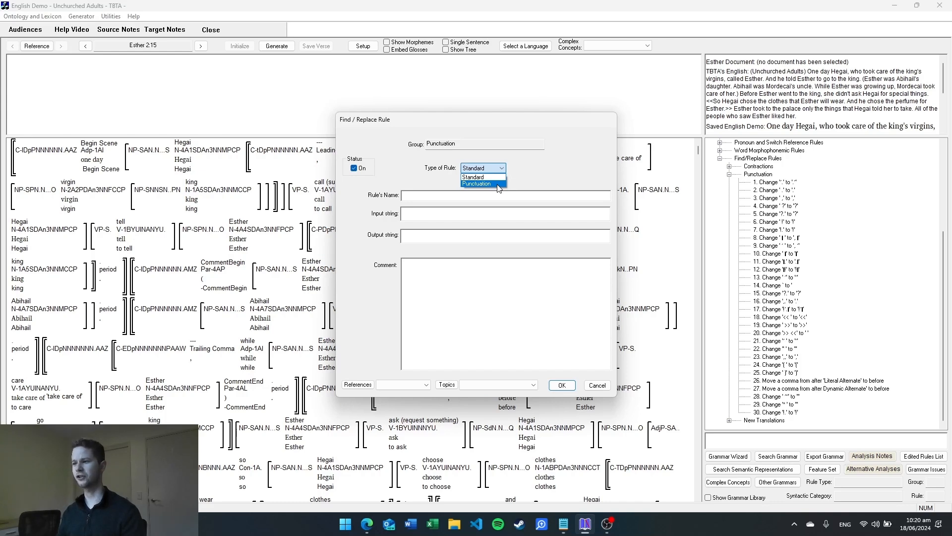
{"action": "left_click", "coordinate": [499, 184]}
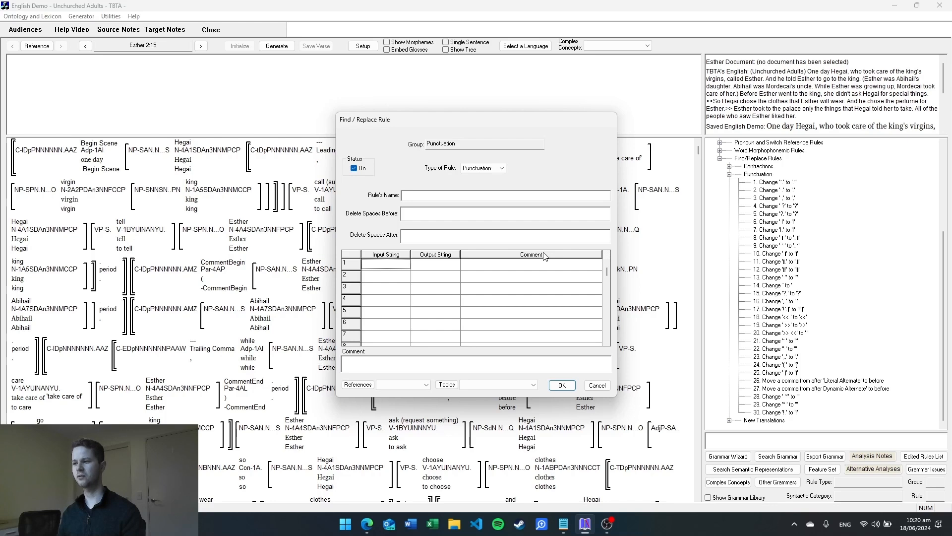
{"action": "left_click", "coordinate": [510, 195]}
{"action": "type", "text": "Punctuation"}
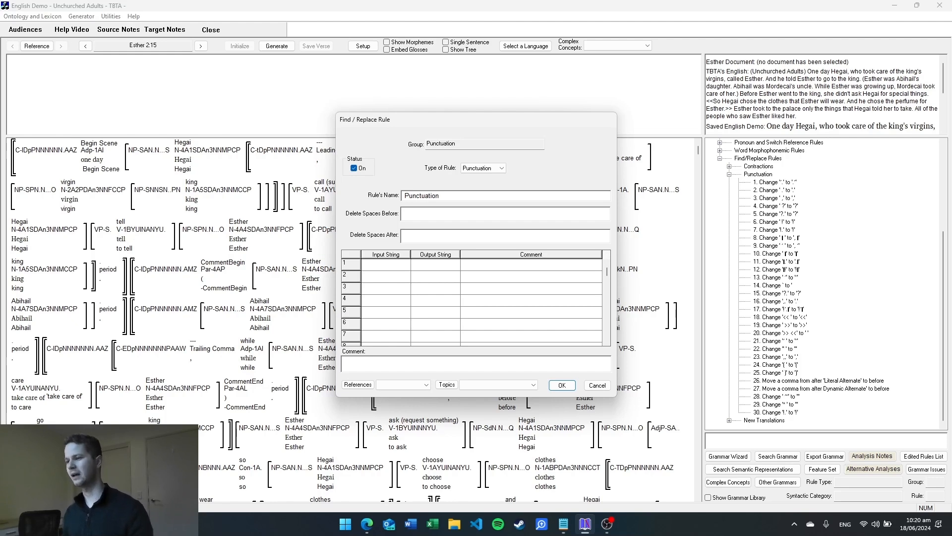
- Set the new rule to delete spaces before ".,?!) >" and delete spaces after "( <"
{"action": "key", "text": "Tab"}
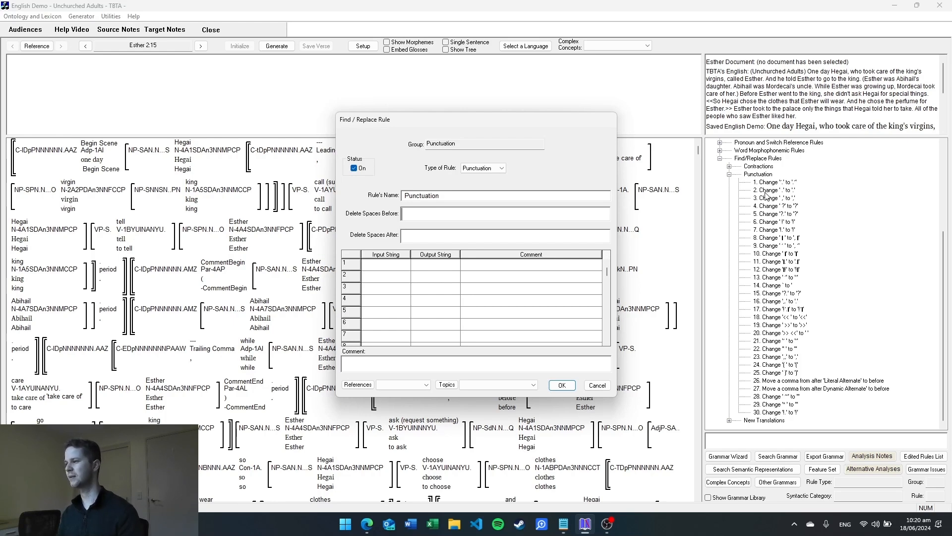
{"action": "left_click", "coordinate": [767, 198]}
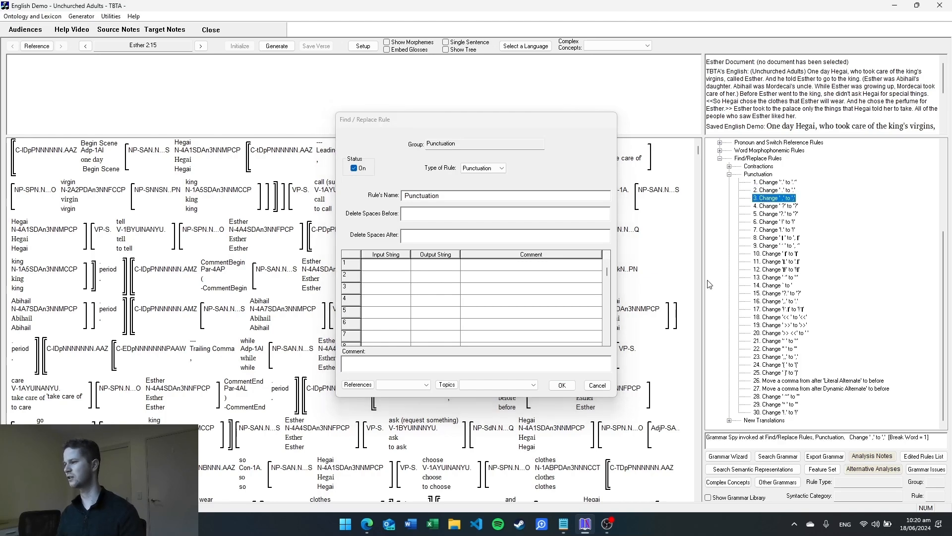
{"action": "left_click", "coordinate": [457, 215]}
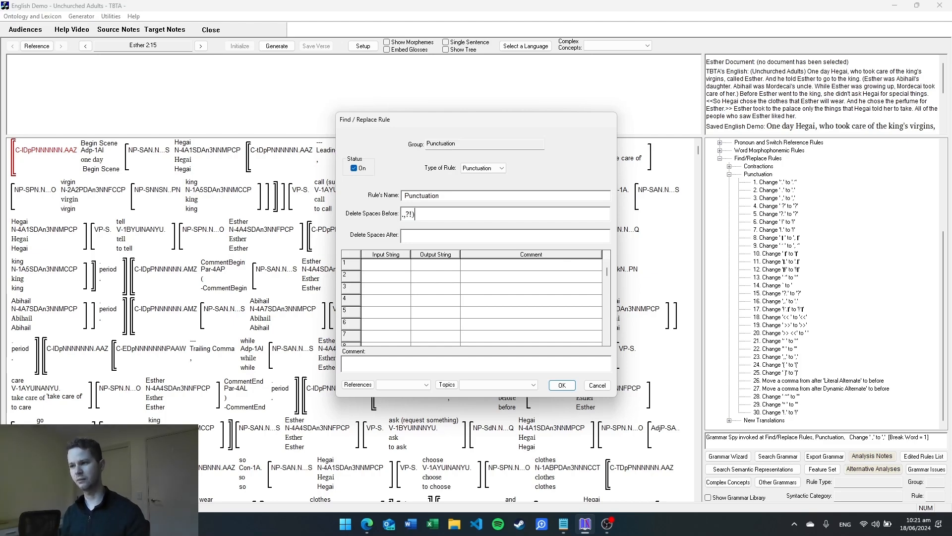
{"action": "type", "text": ">"}
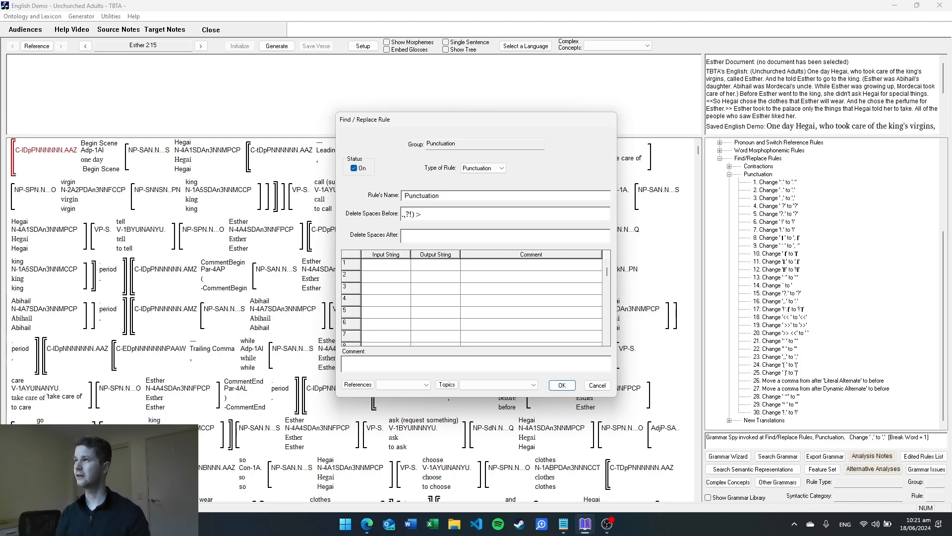
{"action": "type", "text": "("}
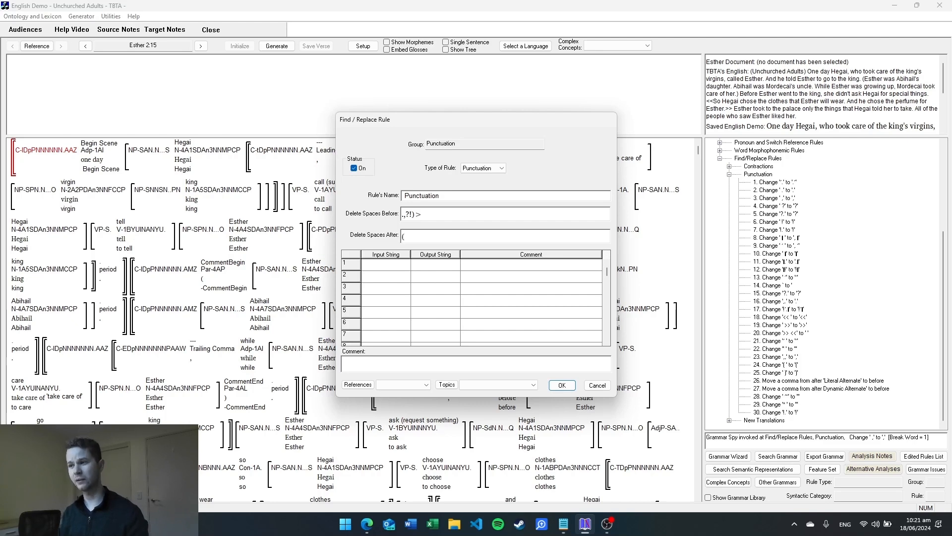
{"action": "type", "text": " <"}
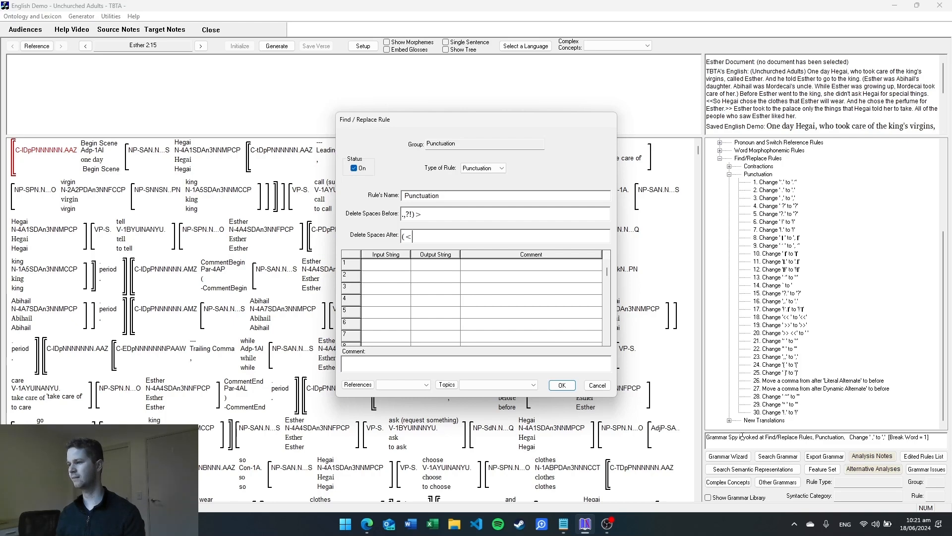
{"action": "left_click", "coordinate": [562, 385]}
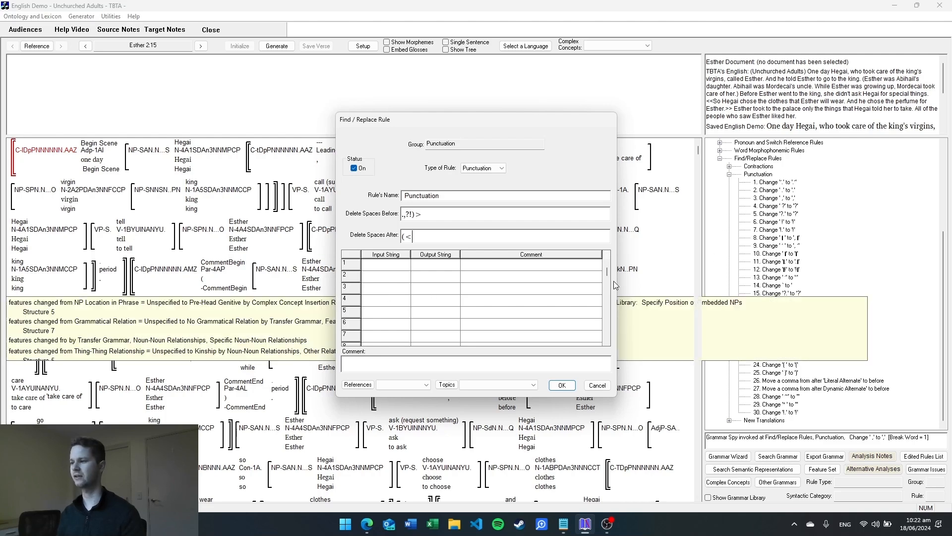
- Fill the first replacement row with input string "?.", output string "?" and the comment "Esther 2:15"
{"action": "double_click", "coordinate": [392, 267]}
{"action": "left_click", "coordinate": [584, 273]}
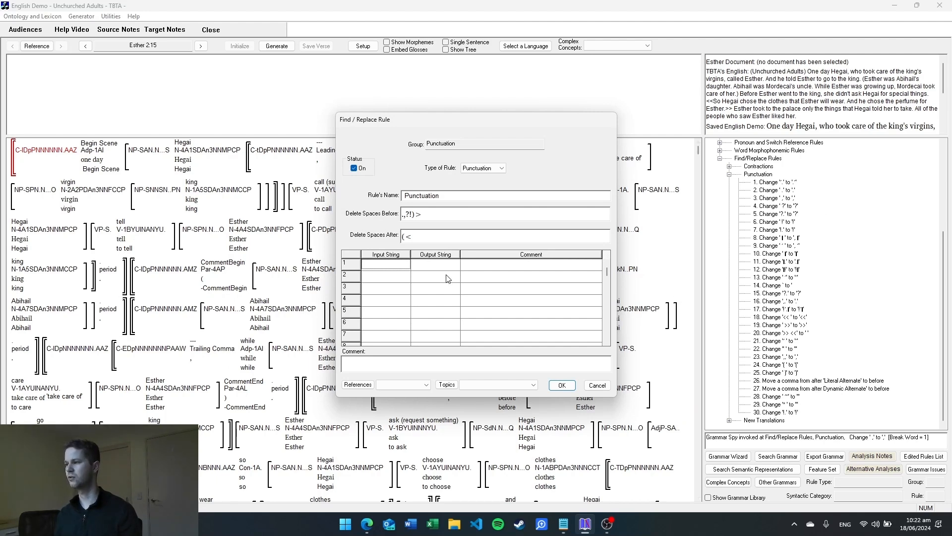
{"action": "left_click", "coordinate": [401, 271]}
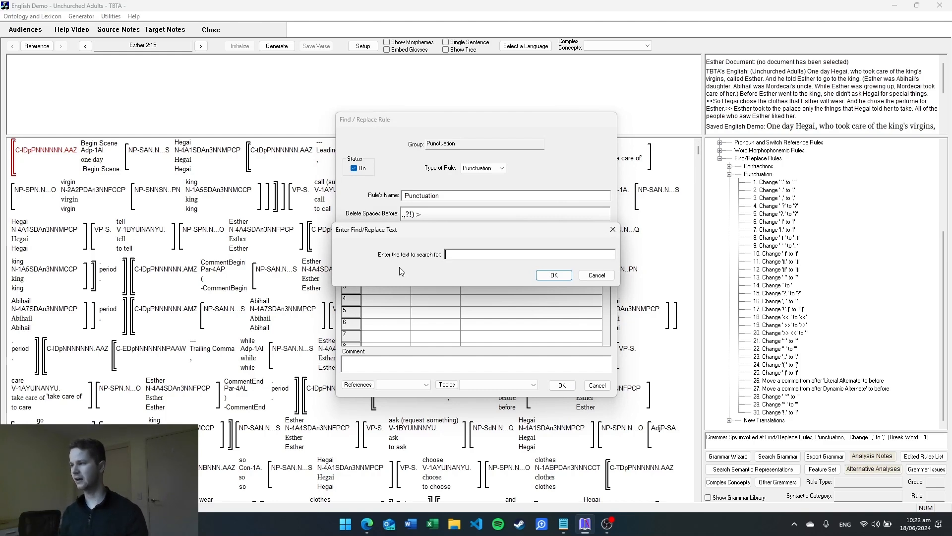
{"action": "type", "text": "?."}
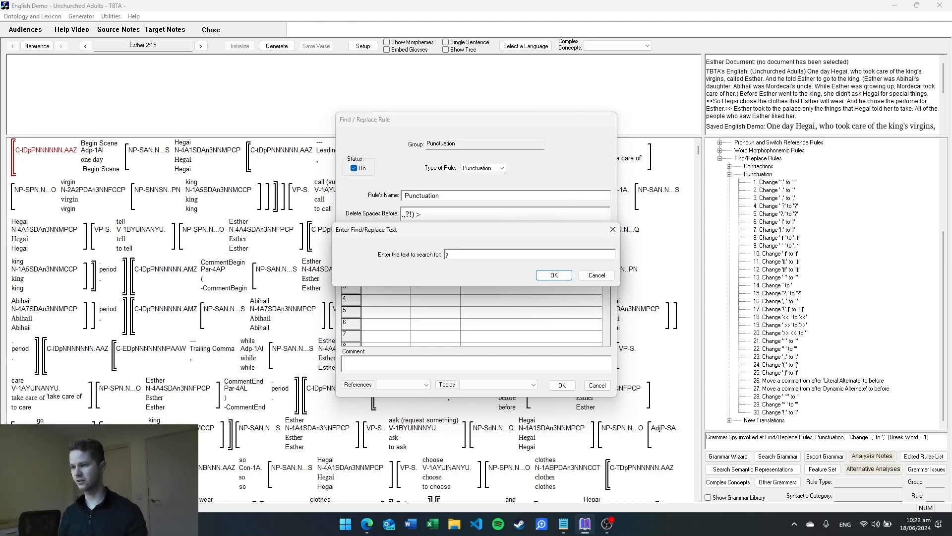
{"action": "left_click", "coordinate": [559, 278]}
{"action": "type", "text": "?"}
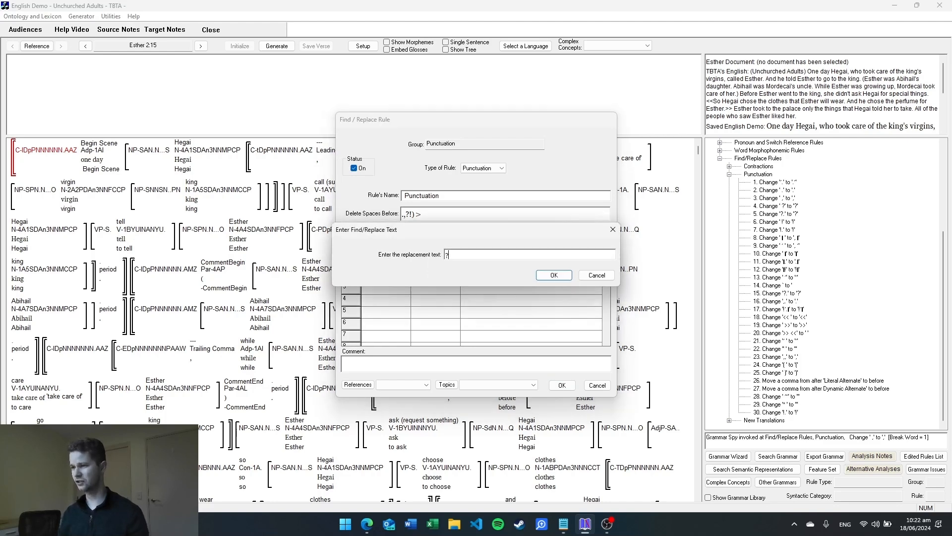
{"action": "left_click", "coordinate": [563, 276]}
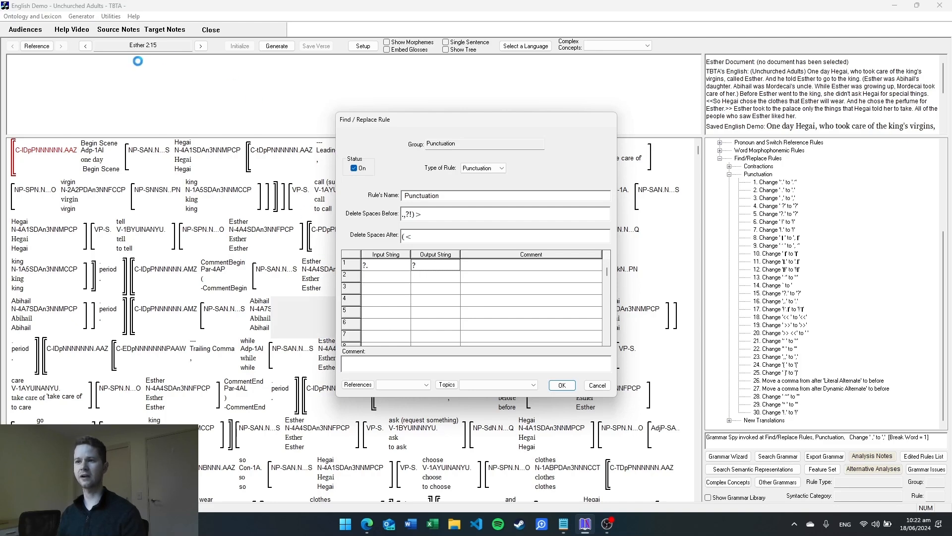
{"action": "double_click", "coordinate": [518, 264]}
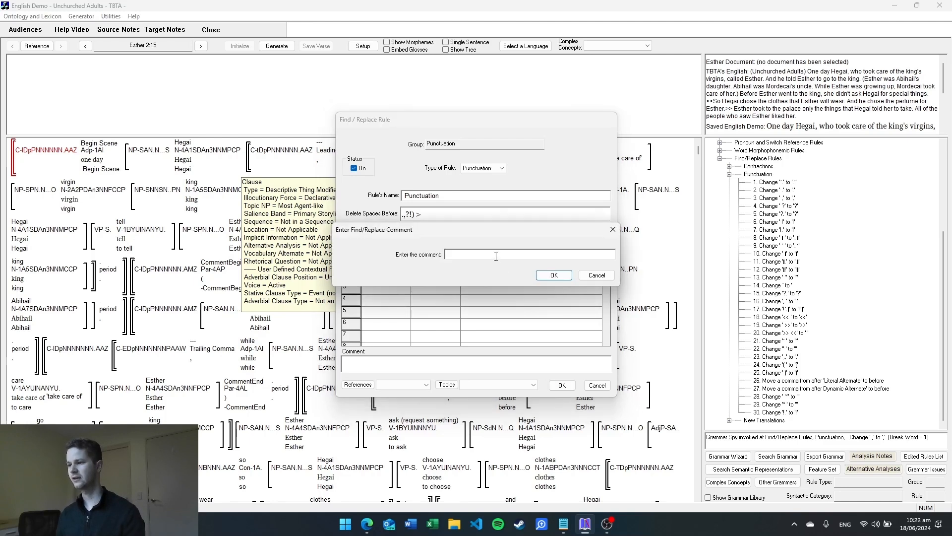
{"action": "type", "text": "Esther 2:15"}
{"action": "left_click", "coordinate": [569, 277]}
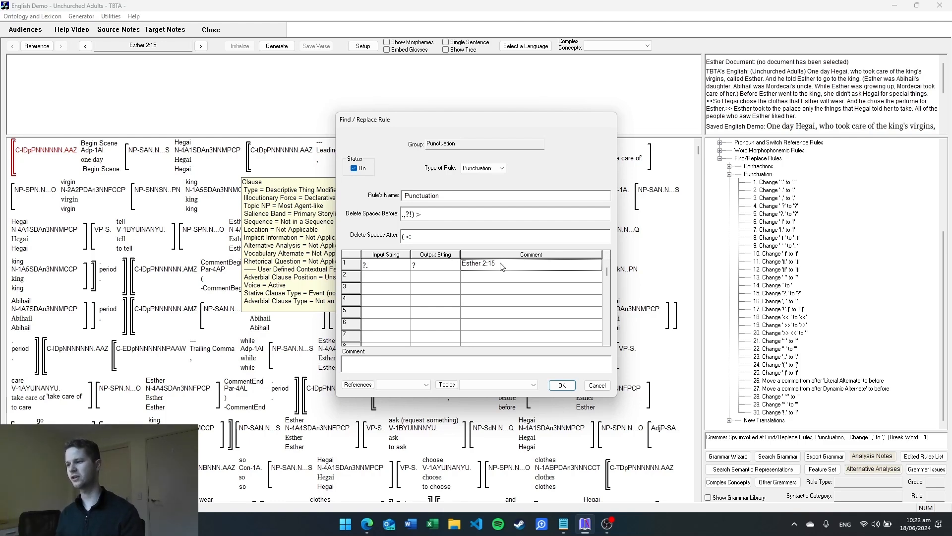
- Fill the second replacement row with input string "!.", output string "!" and the comment "Esther 2:15"
{"action": "double_click", "coordinate": [399, 280]}
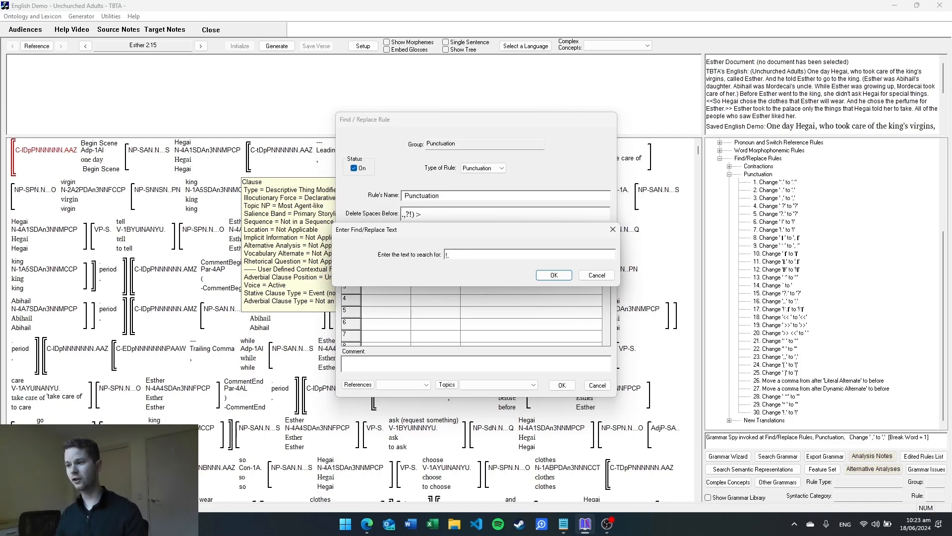
{"action": "left_click", "coordinate": [553, 275]}
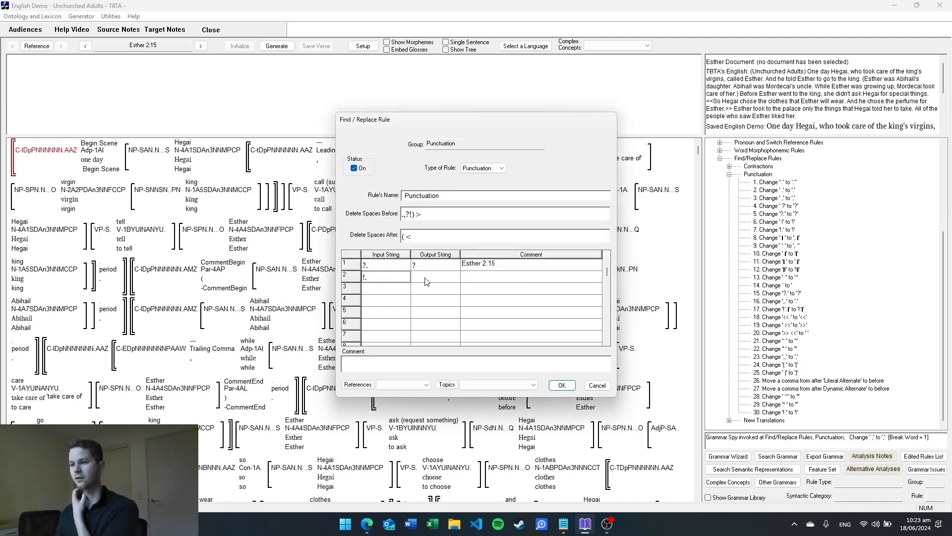
{"action": "double_click", "coordinate": [432, 269]}
{"action": "type", "text": "!"}
{"action": "left_click", "coordinate": [554, 275]}
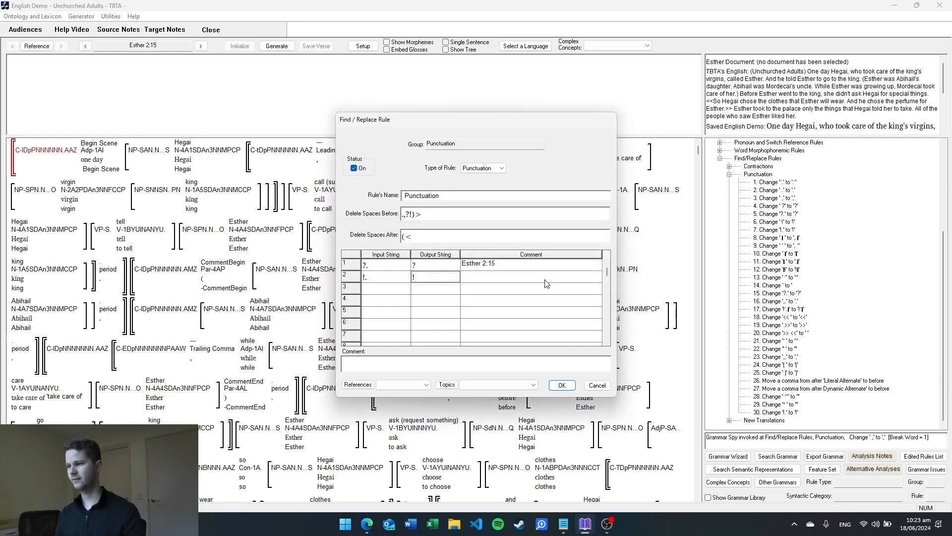
{"action": "double_click", "coordinate": [540, 281]}
{"action": "type", "text": "Esther"}
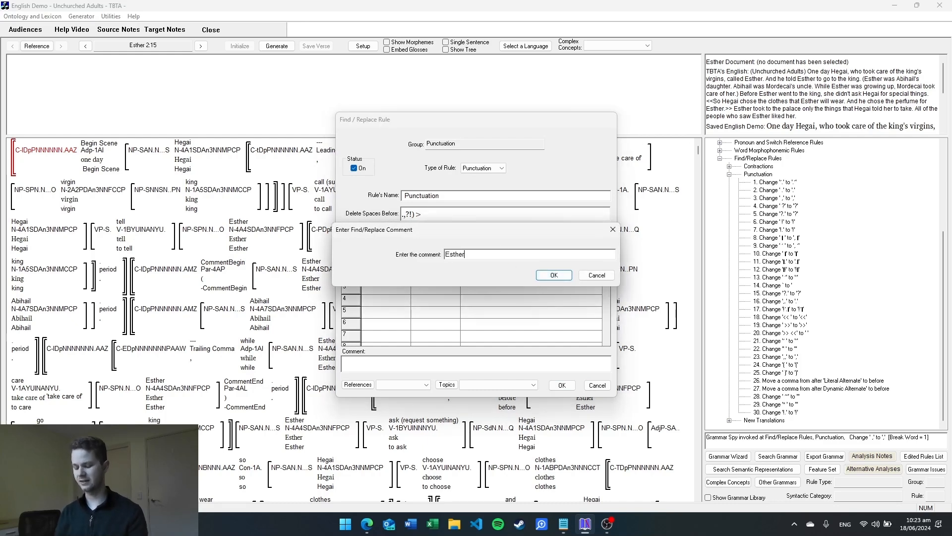
{"action": "type", "text": " 2:15"}
{"action": "left_click", "coordinate": [555, 276]}
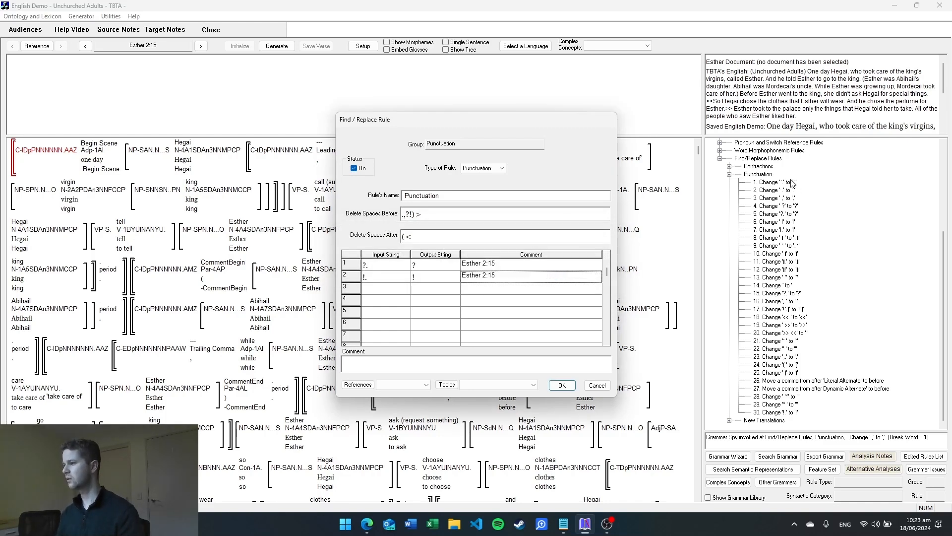